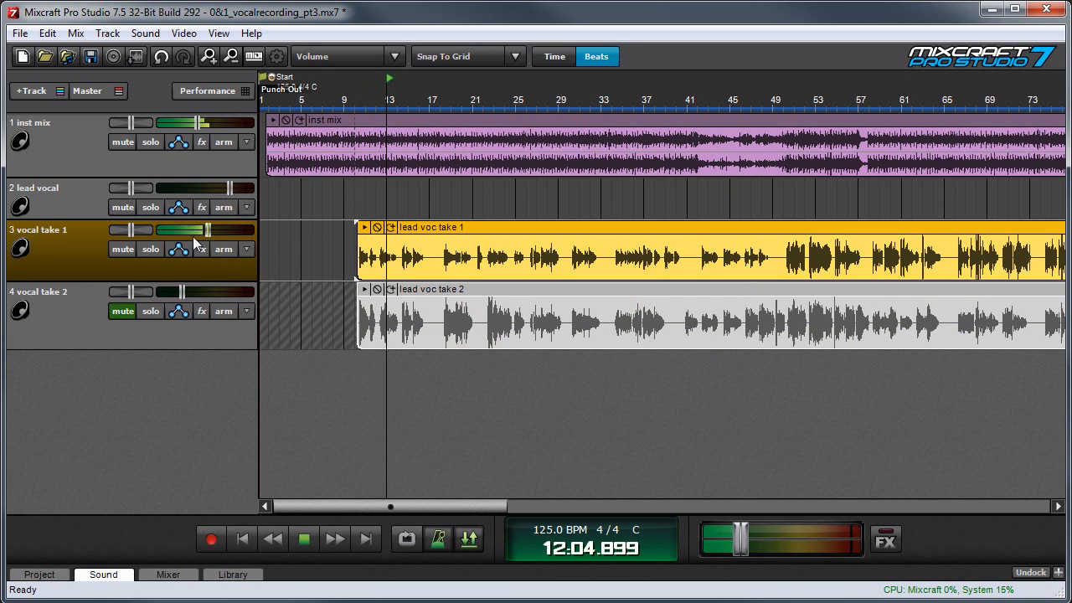
- Mute vocal take 1 and unmute vocal take 2 during playback to audition the second take
left_click(124, 249)
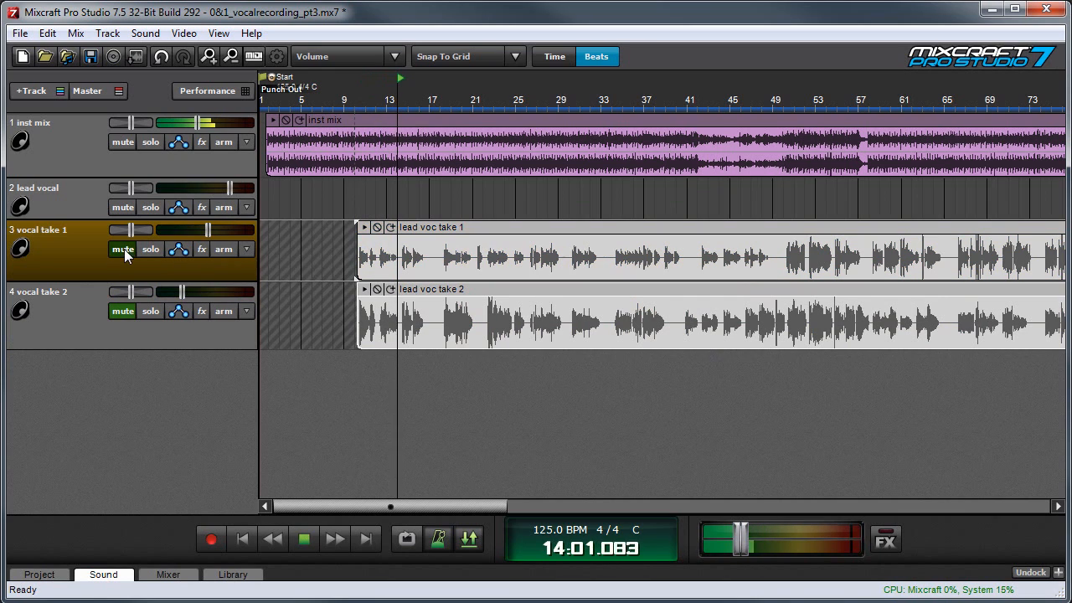
left_click(117, 312)
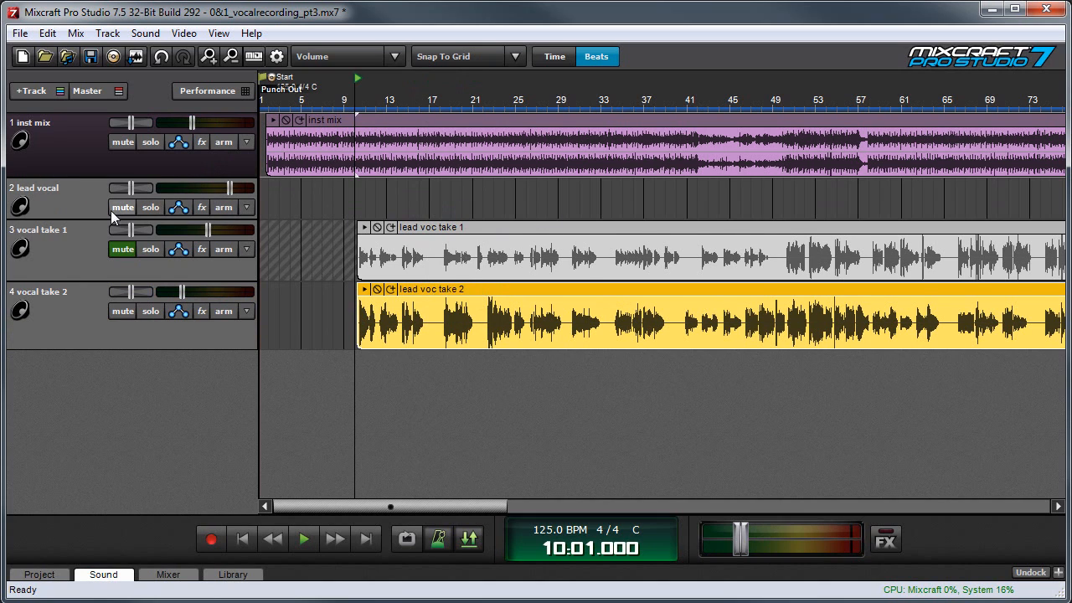
- Audition vocal take 1 with take 2 muted, lowering the inst mix track's volume slightly during playback
left_click(123, 248)
left_click(123, 312)
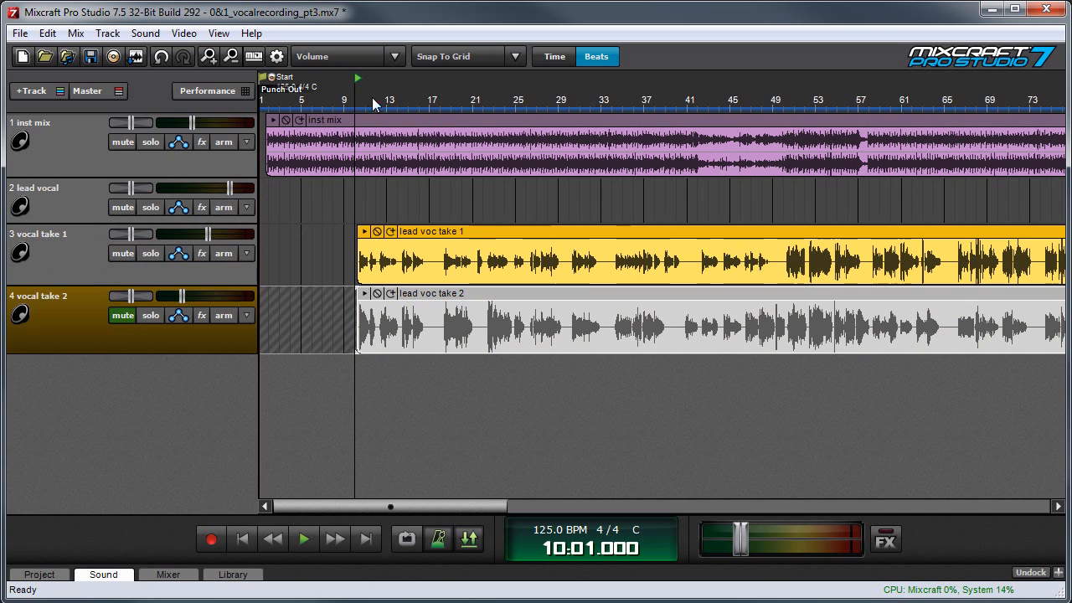
key("space")
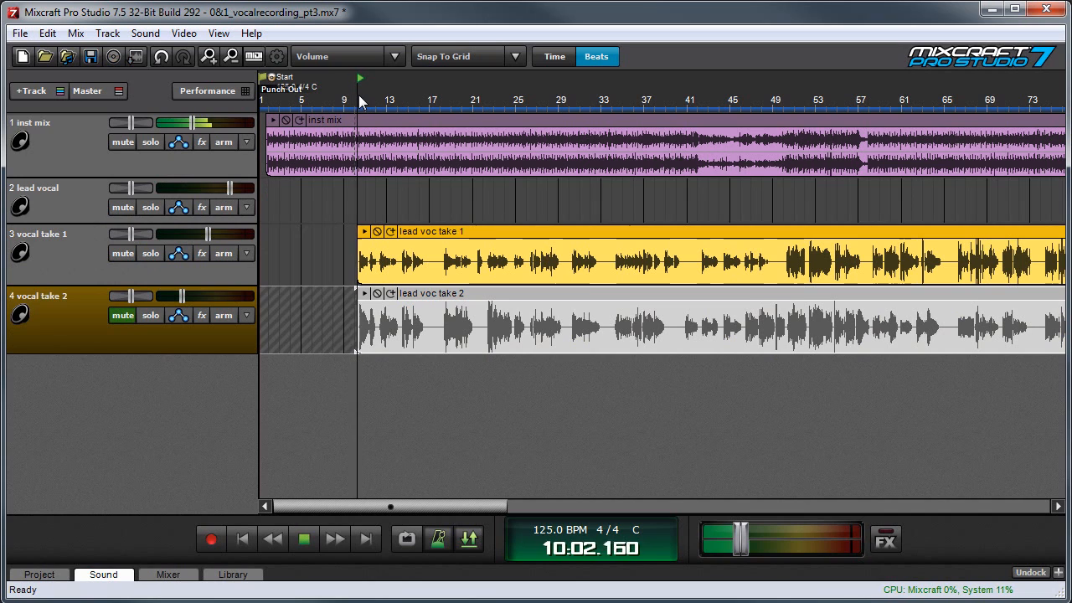
left_click(190, 124)
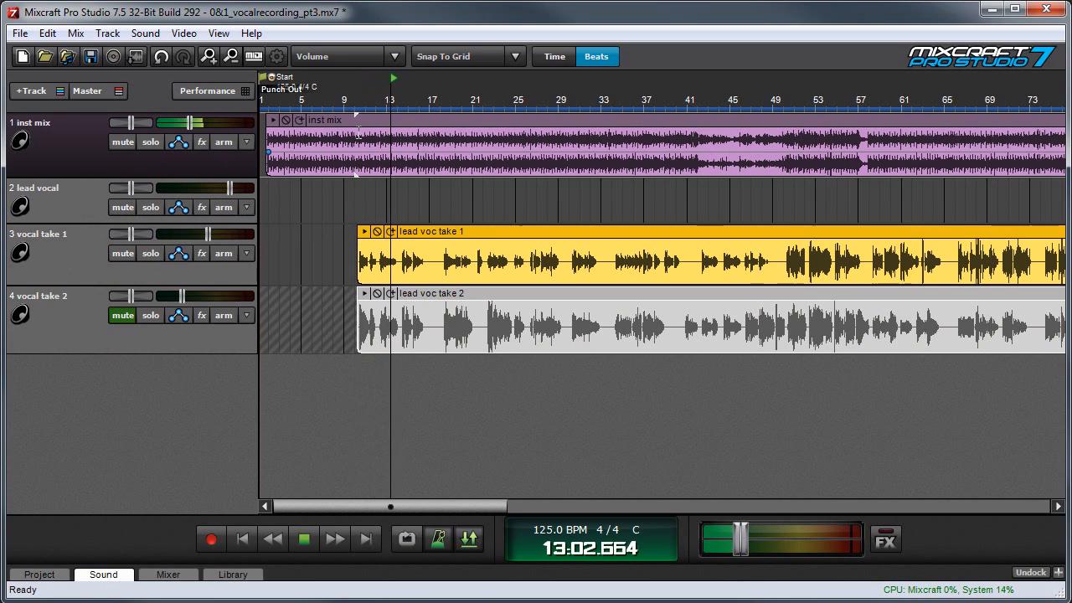
key("space")
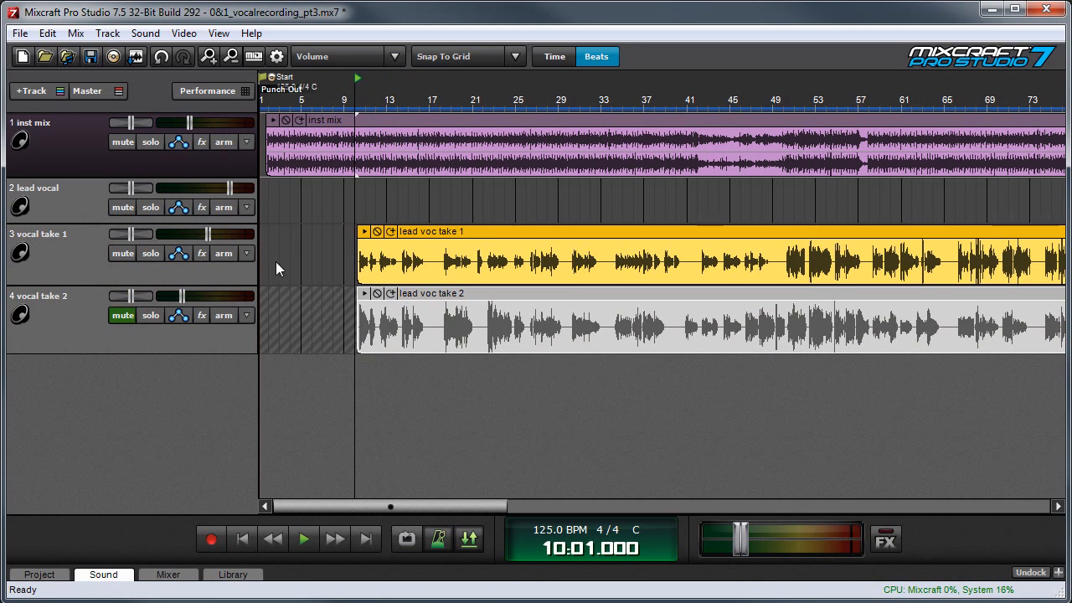
- Audition vocal take 2 with take 1 muted, raising the take 2 track's volume slightly during playback
left_click(123, 256)
left_click(123, 315)
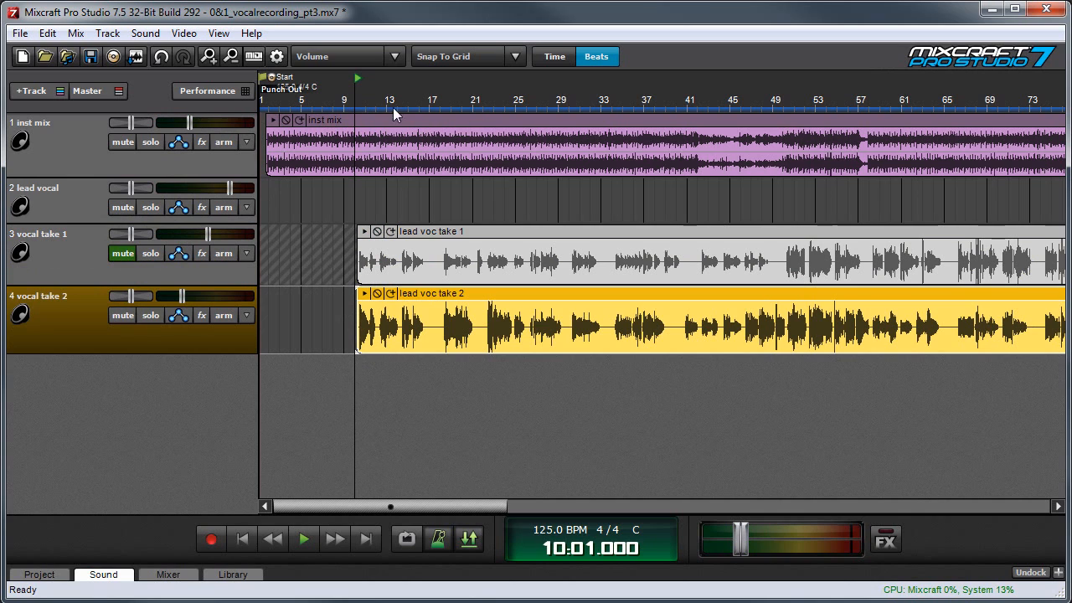
key("space")
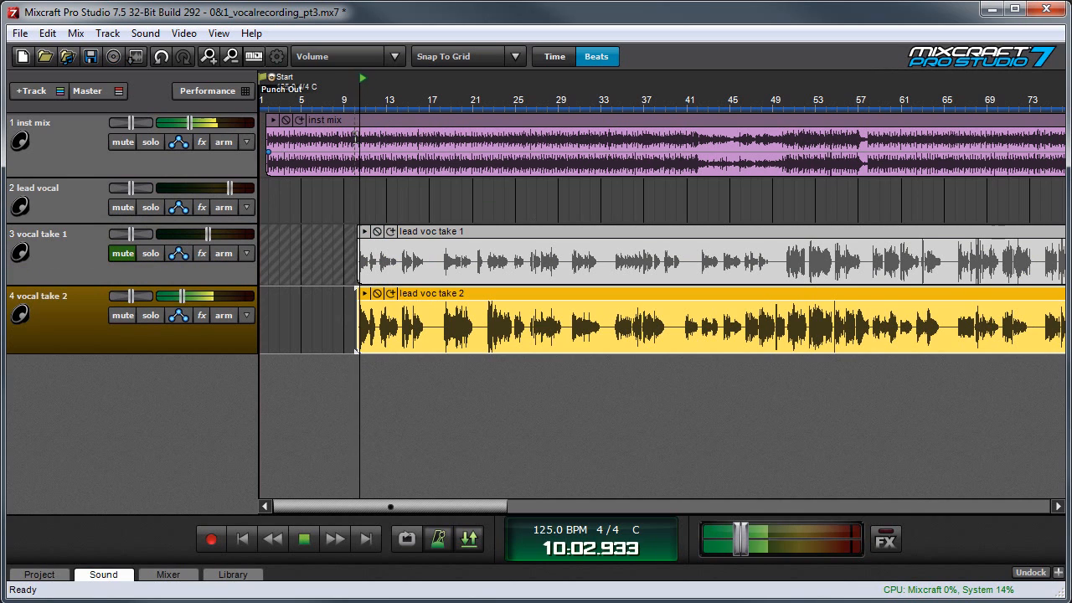
left_click_drag(183, 293, 189, 292)
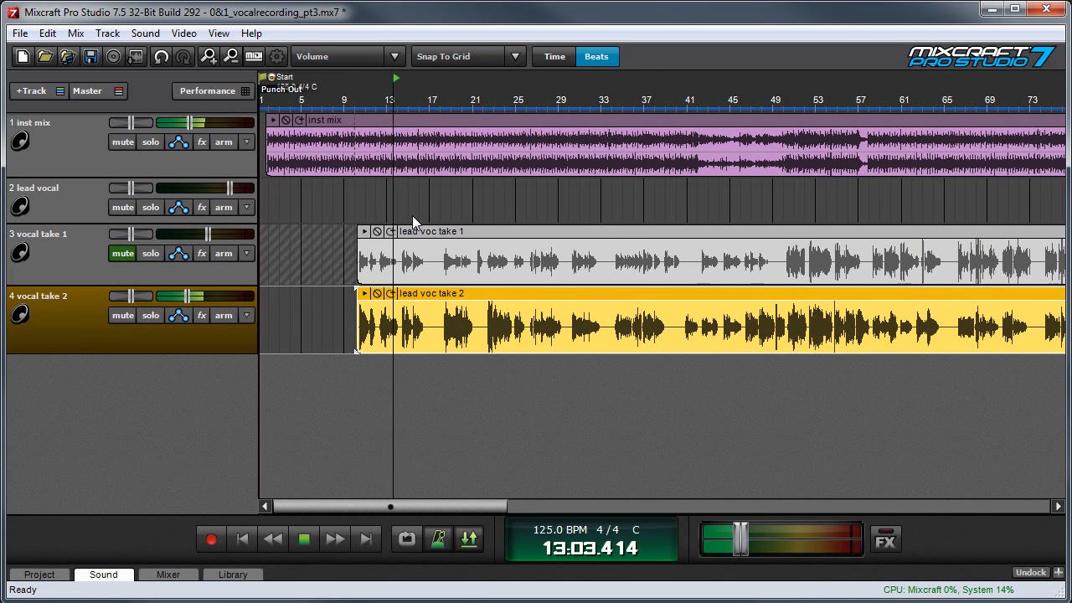
key("space")
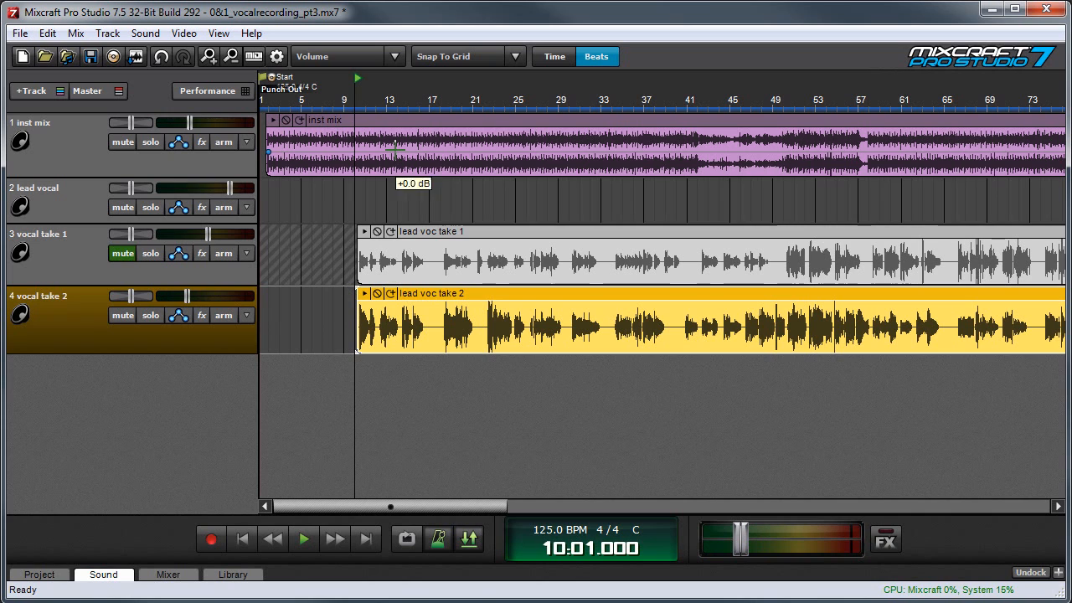
- Place the playhead at measure 12 and turn snapping off
scroll(407, 216, "up", 1)
scroll(407, 216, "up", 2)
left_click(701, 84)
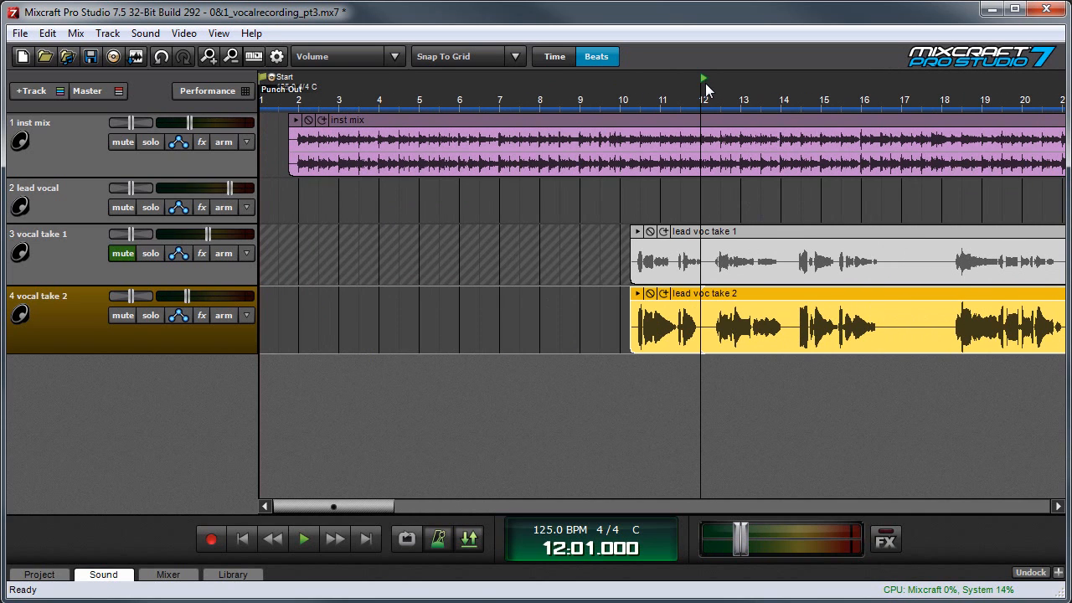
left_click(500, 59)
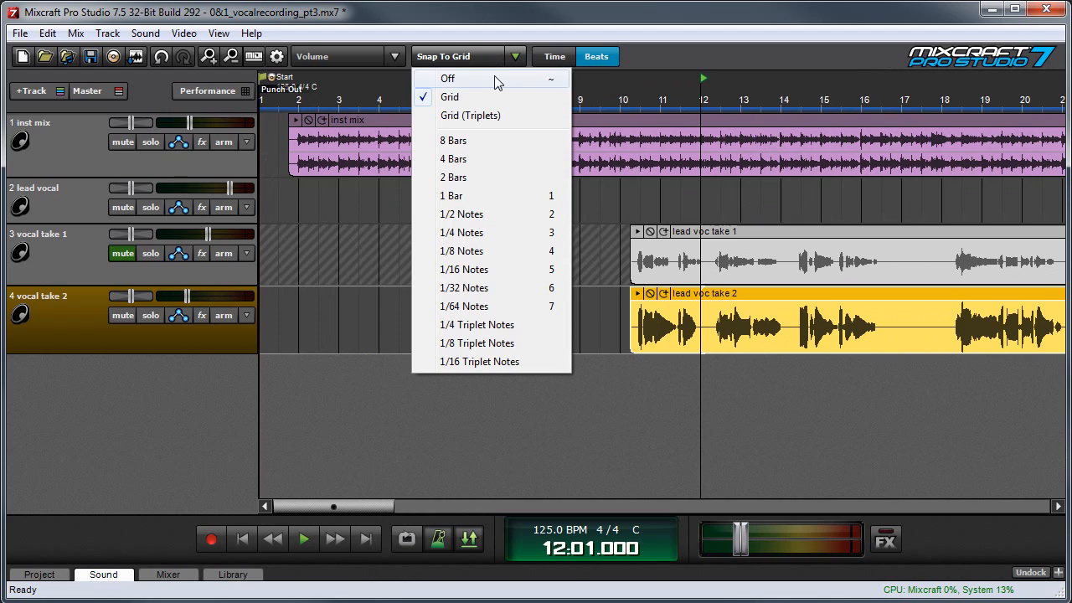
left_click(497, 78)
- Split the vocal take 2 clip in the gap near measure 12 and move its first phrase up to the lead vocal track
left_click(704, 81)
left_click(710, 86)
right_click(701, 296)
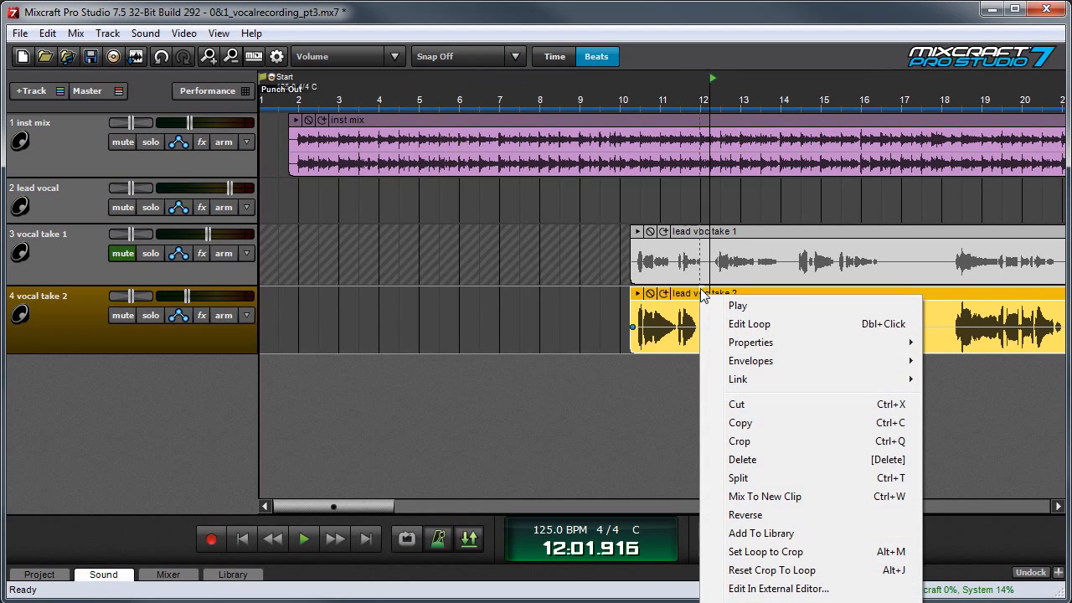
left_click(759, 477)
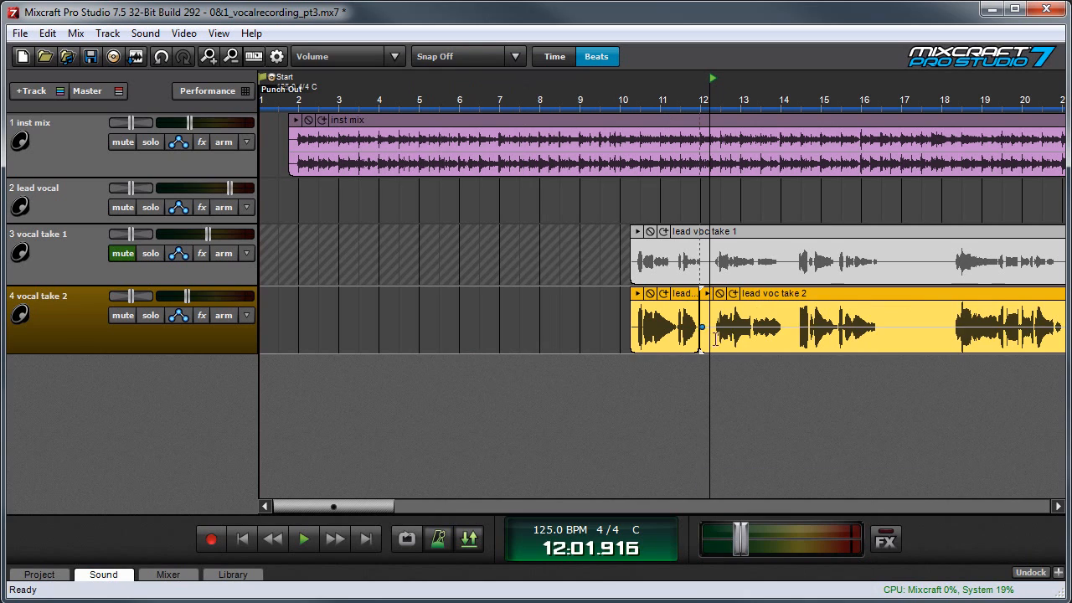
left_click_drag(685, 299, 685, 187)
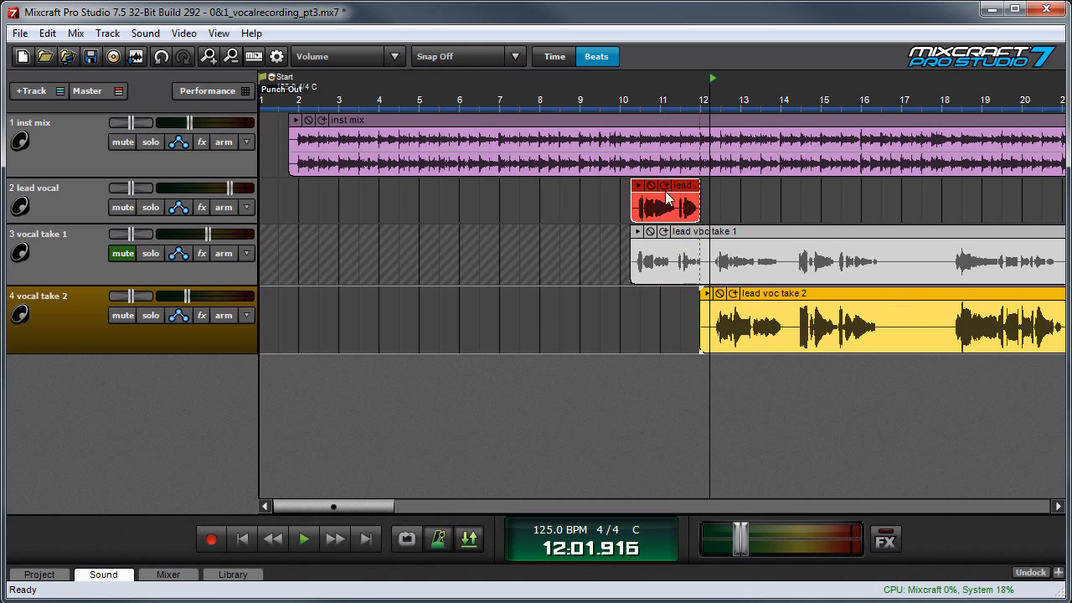
- Unmute the vocal take 1 track and split its clip just after measure 12, before the second phrase
left_click(66, 197)
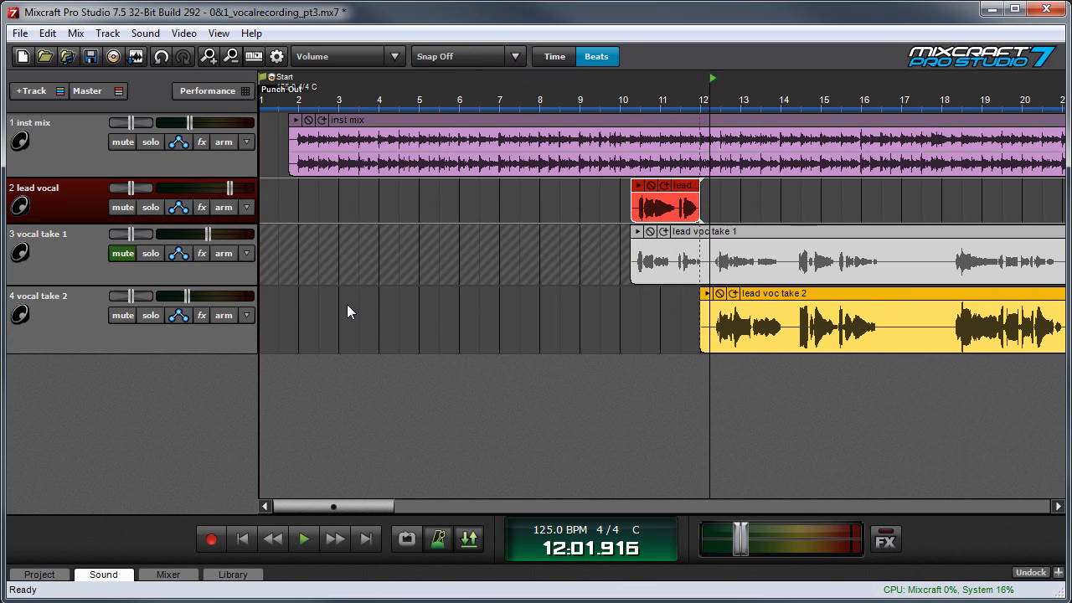
left_click(85, 321)
left_click(124, 254)
left_click(737, 260)
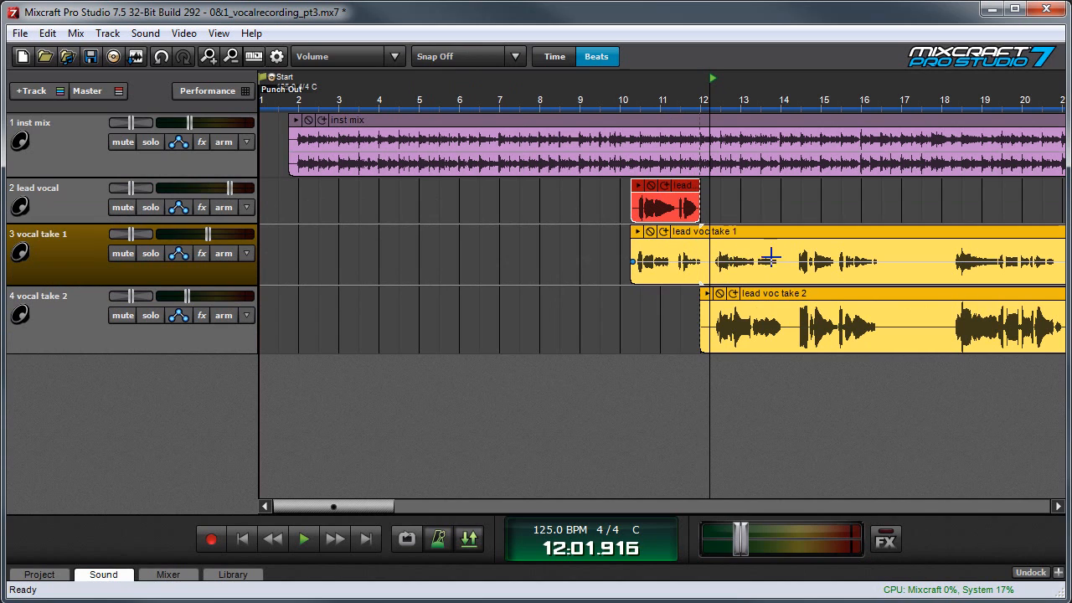
right_click(708, 235)
left_click(792, 427)
- Split the vocal take 1 clip just after measure 14 and move the second phrase up to the lead vocal track
left_click(784, 95)
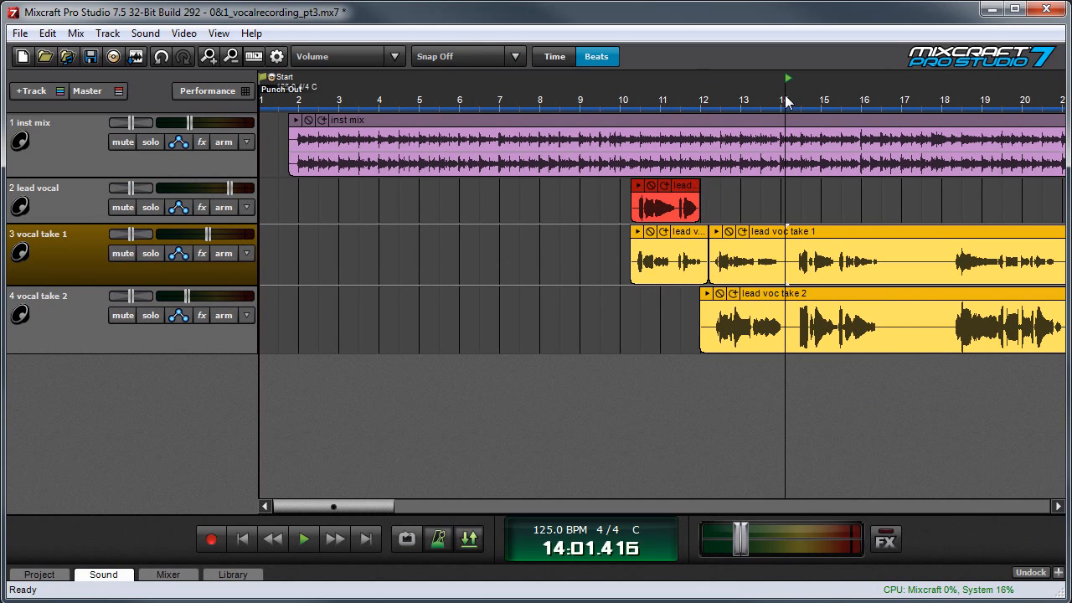
right_click(787, 233)
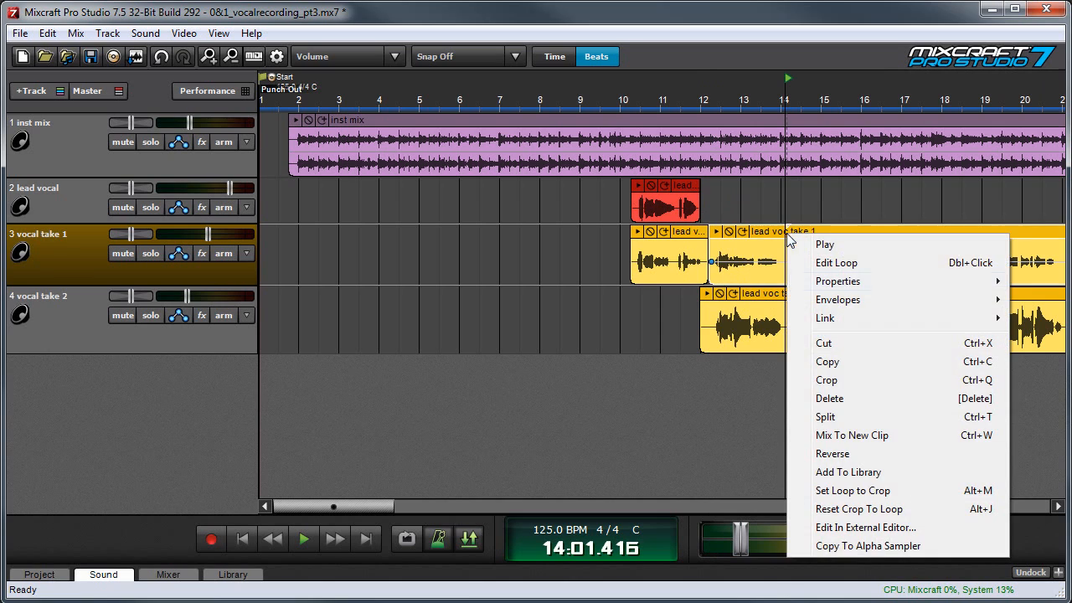
left_click(841, 424)
left_click_drag(770, 241, 771, 189)
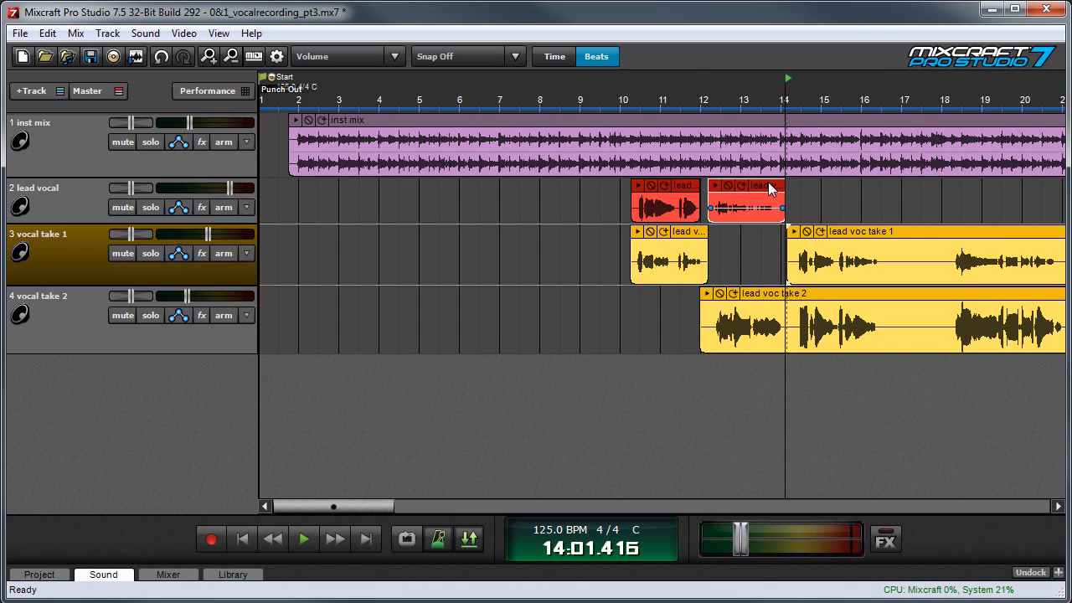
- Try shifting the second take 1 phrase along the lead vocal track, and undo the misaligned placement
left_click_drag(774, 229, 714, 199)
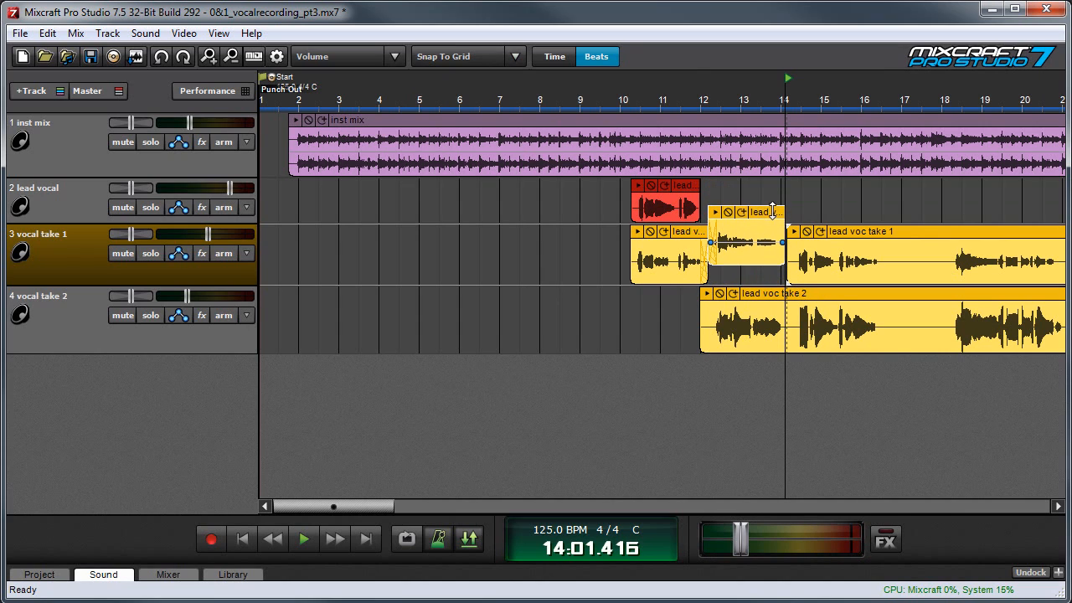
key("ctrl+z")
mouse_move(779, 186)
left_mouse_down()
mouse_move(777, 233)
mouse_move(765, 218)
mouse_move(775, 181)
mouse_move(800, 183)
mouse_move(767, 181)
mouse_move(777, 181)
left_mouse_up()
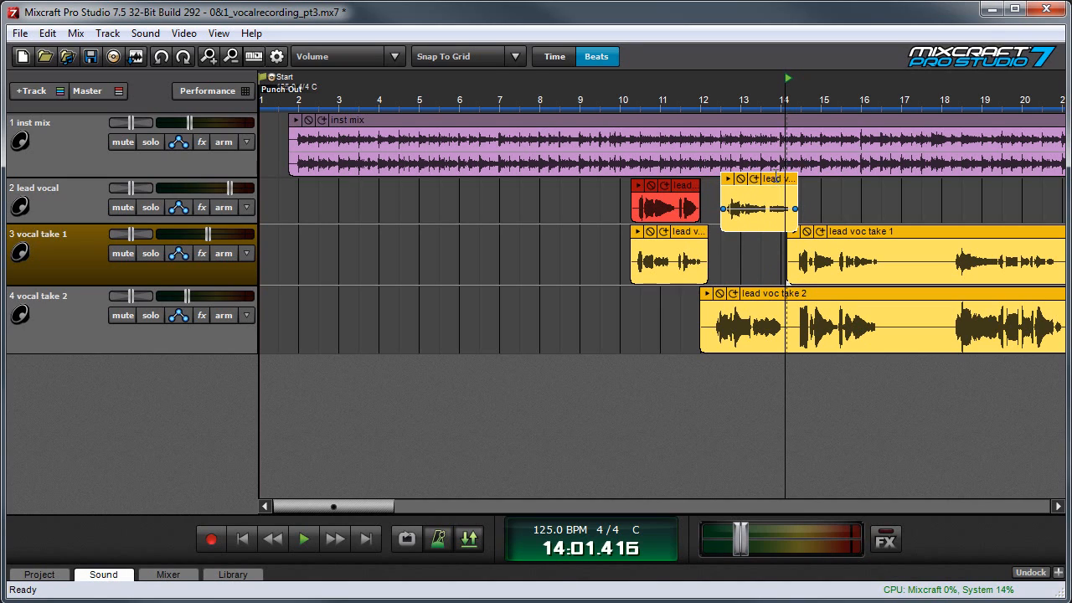
left_click(489, 58)
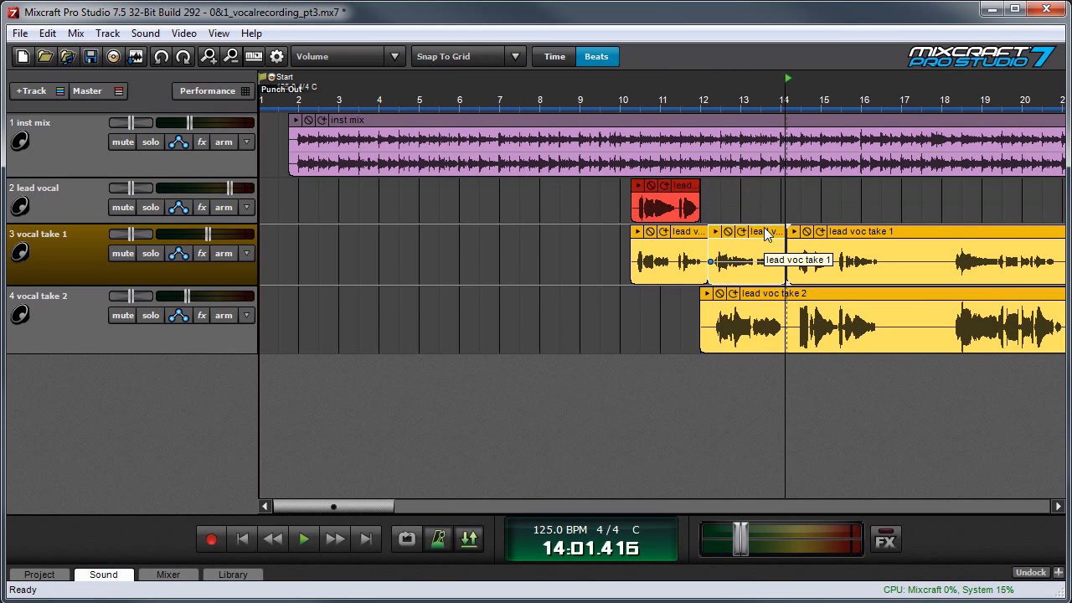
- Move the second take 1 phrase straight up to the lead vocal track, keeping its original timing
left_click_drag(763, 228, 764, 186)
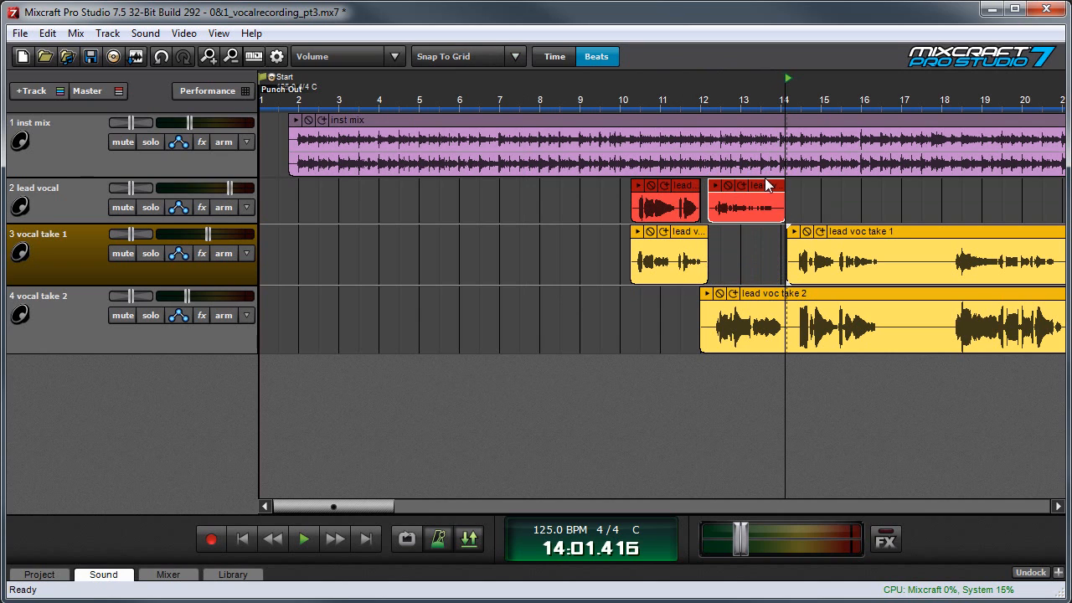
left_click_drag(378, 505, 418, 506)
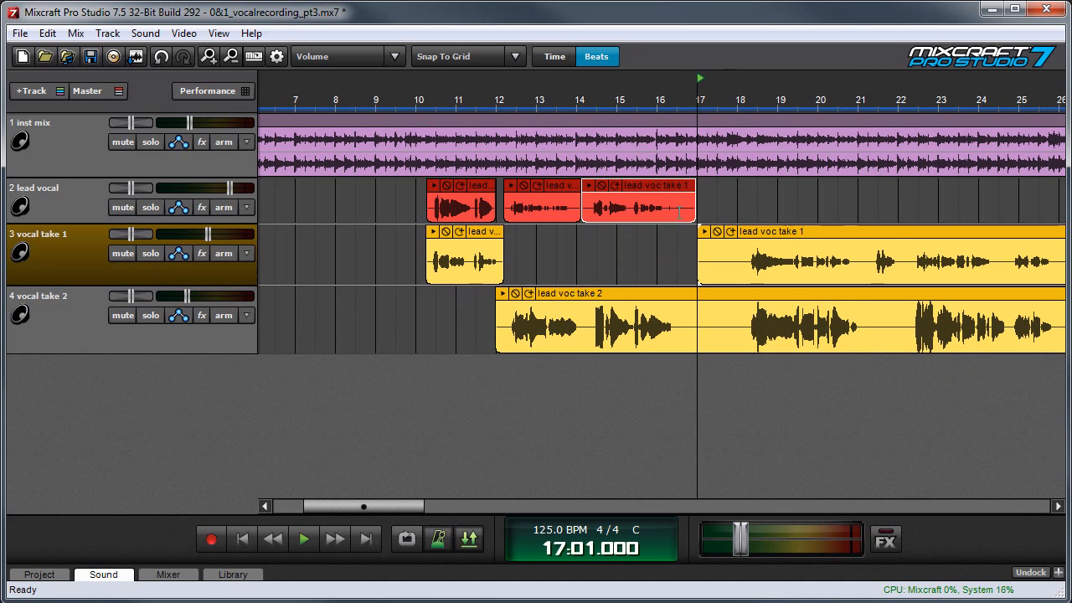
scroll(616, 233, "up", 3)
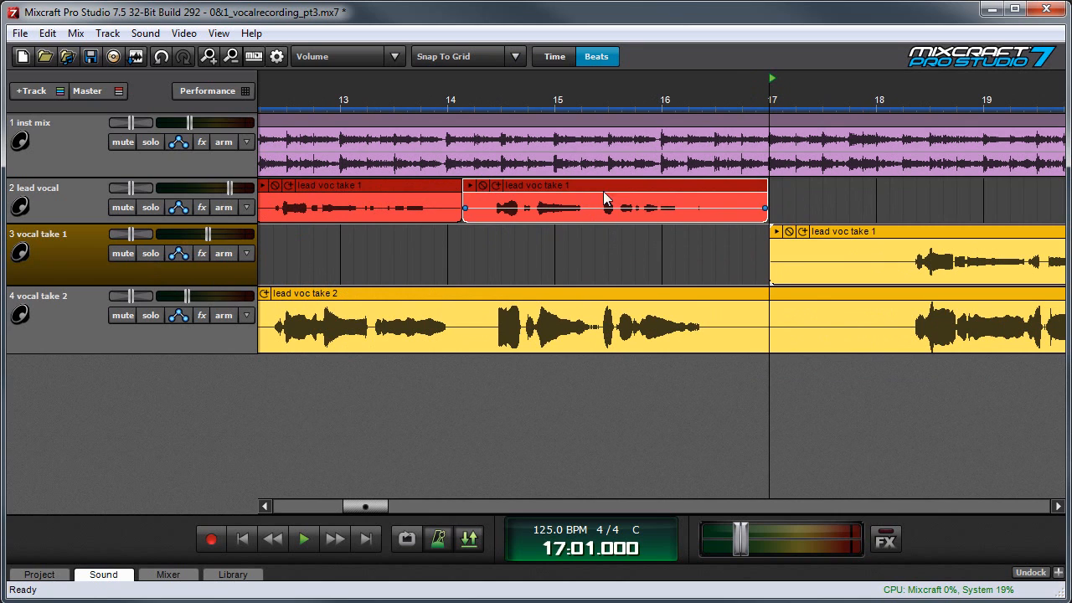
scroll(629, 245, "down", 3)
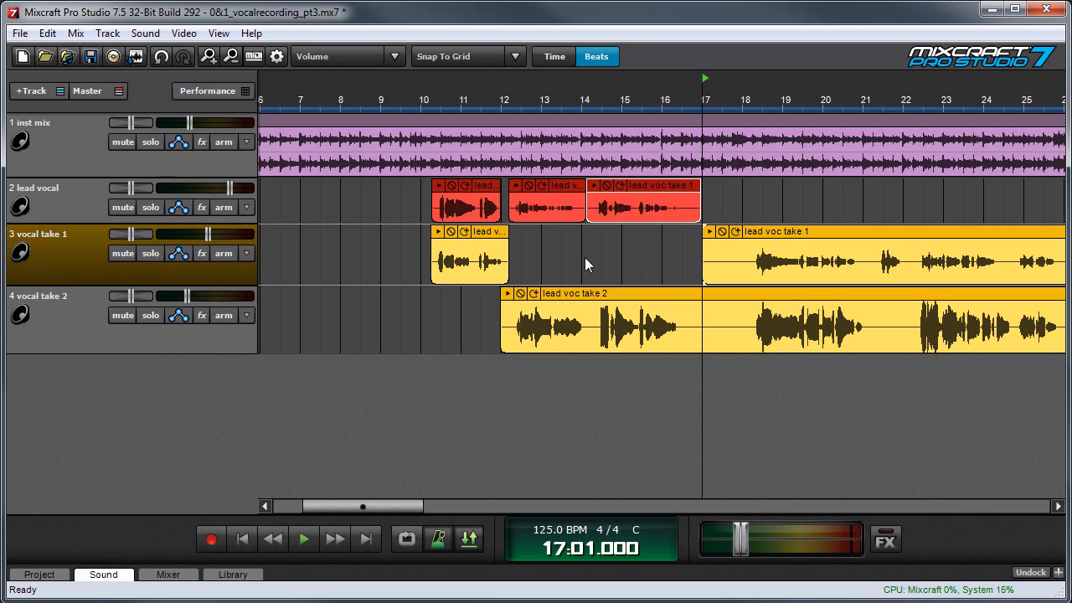
left_click(546, 168)
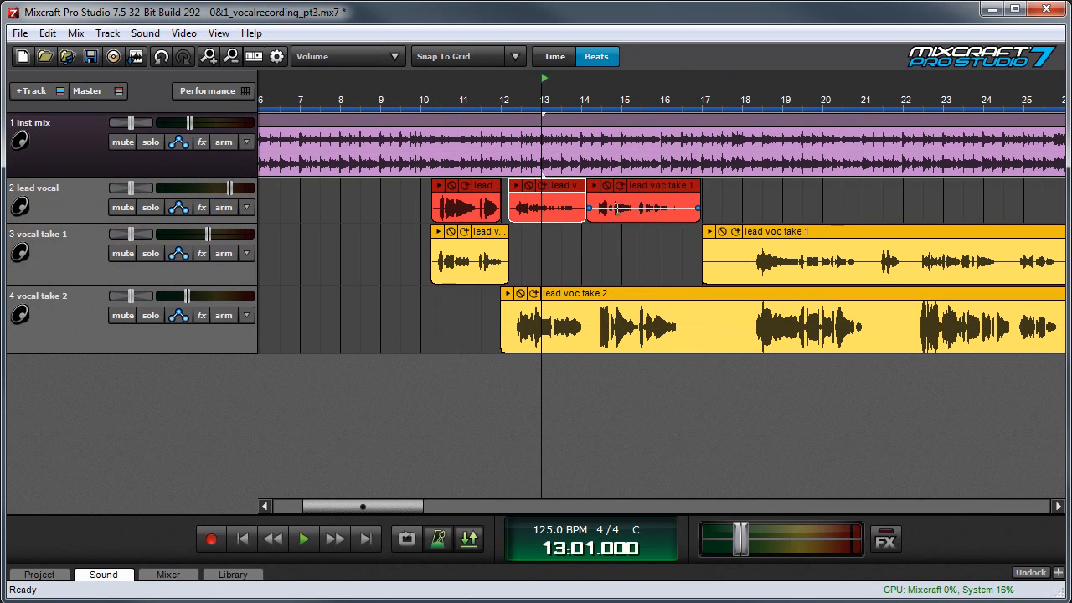
scroll(616, 207, "up", 2)
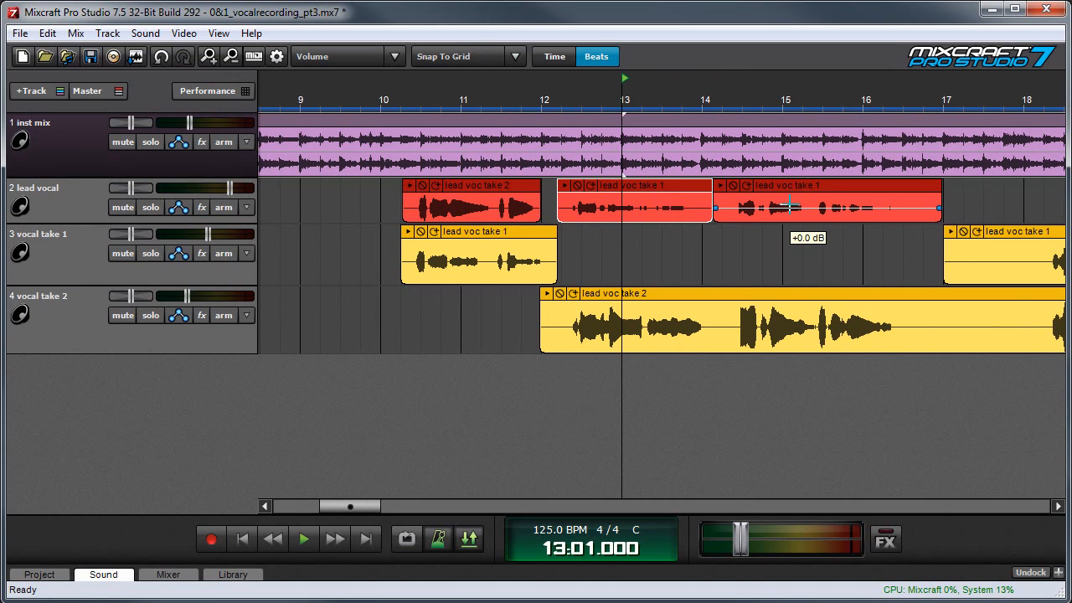
left_click(820, 254)
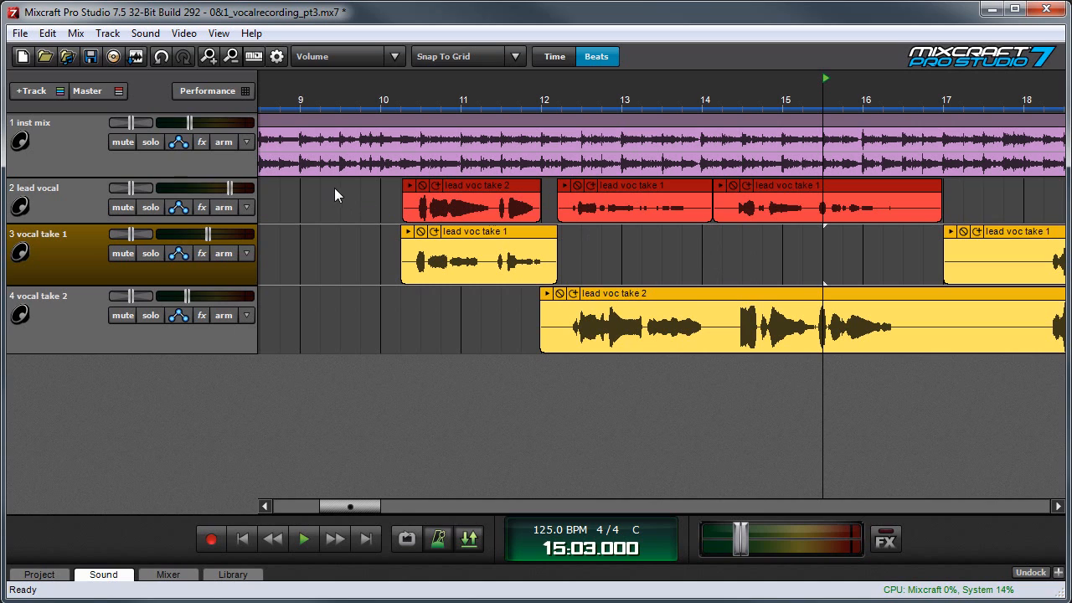
- Select all three clips on the lead vocal track and merge them into one clip
left_click_drag(335, 194, 943, 197)
right_click(848, 185)
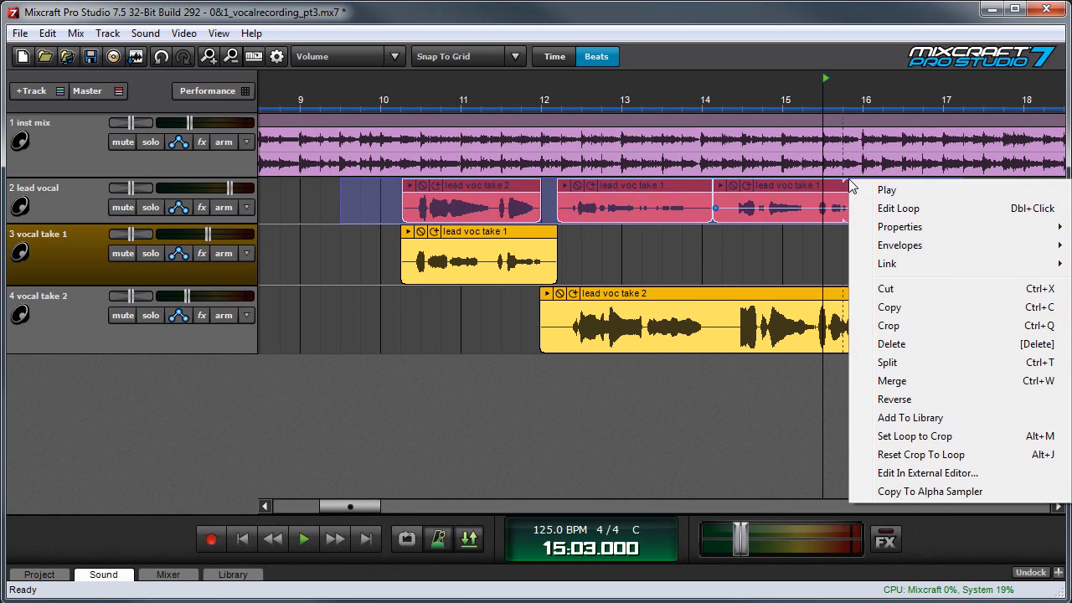
left_click(917, 381)
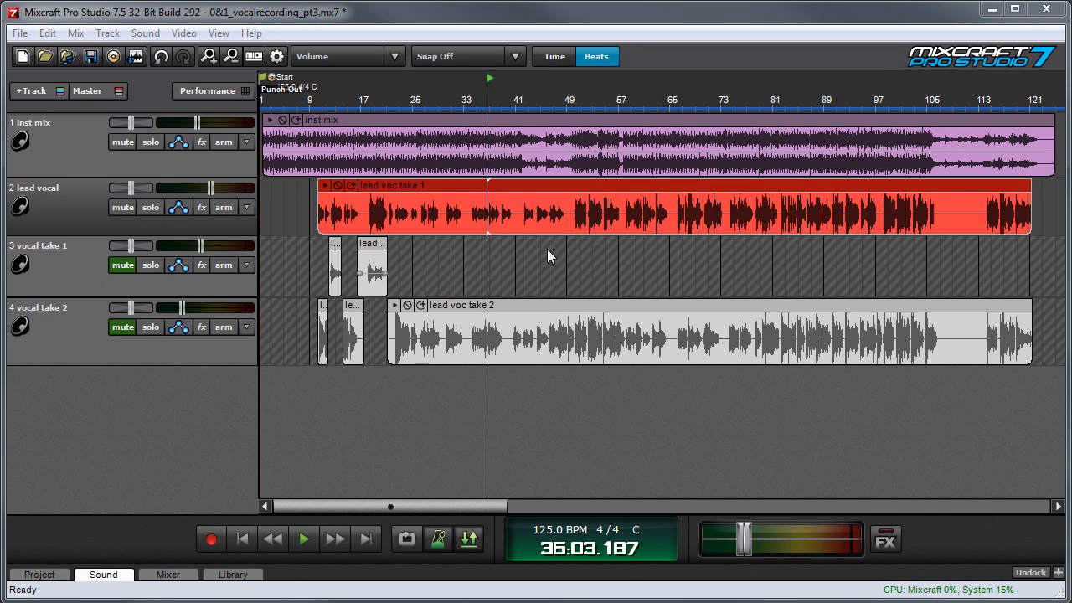
- Add the GSnap Pitch Correction effect to the lead vocal track and open its settings
left_click(202, 209)
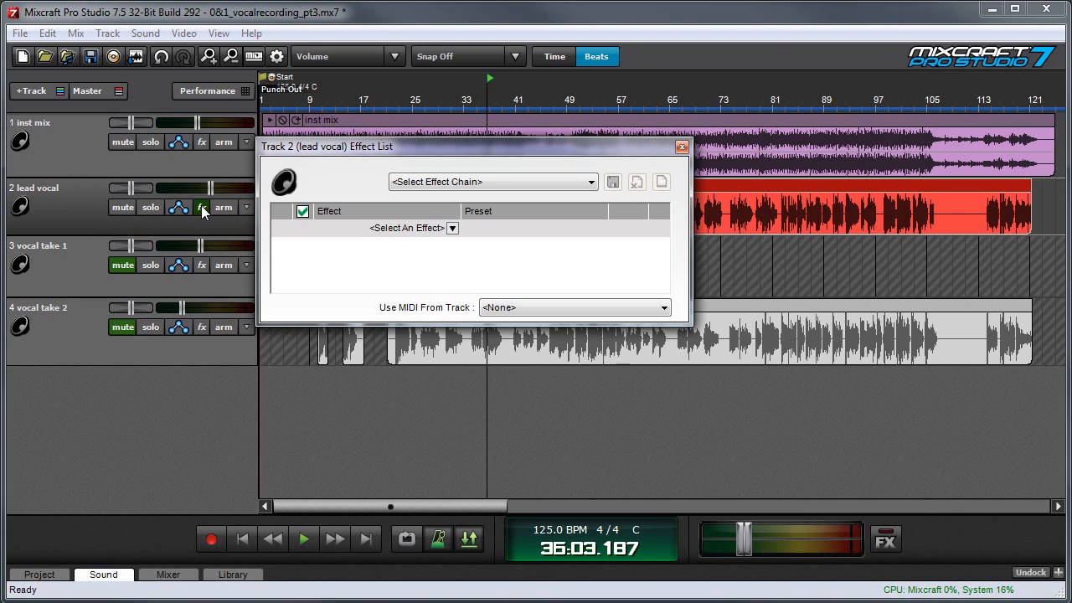
left_click(452, 229)
scroll(452, 314, "down", 4)
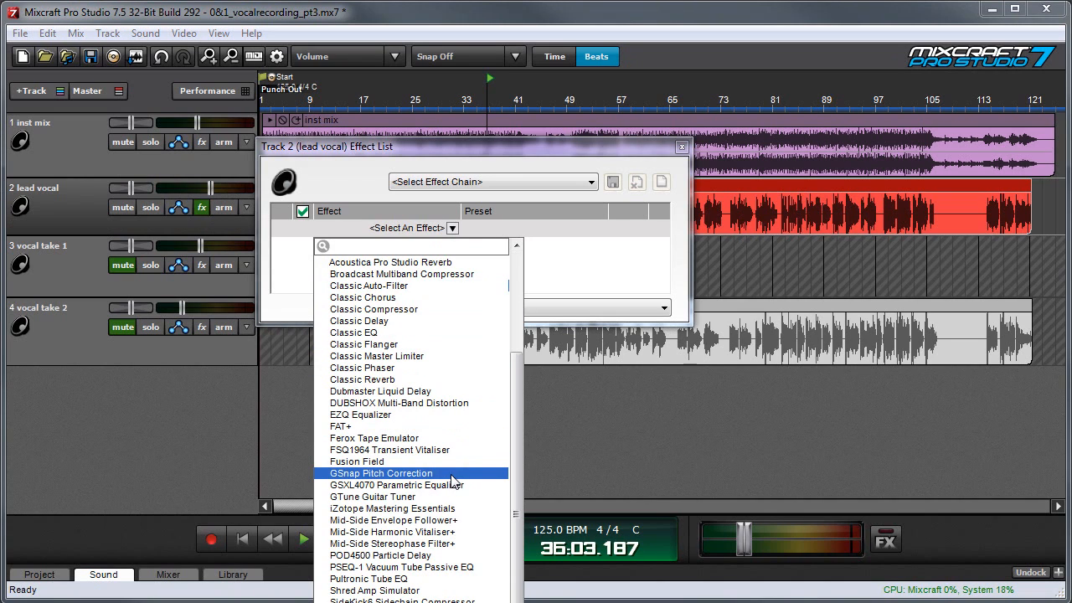
left_click(450, 474)
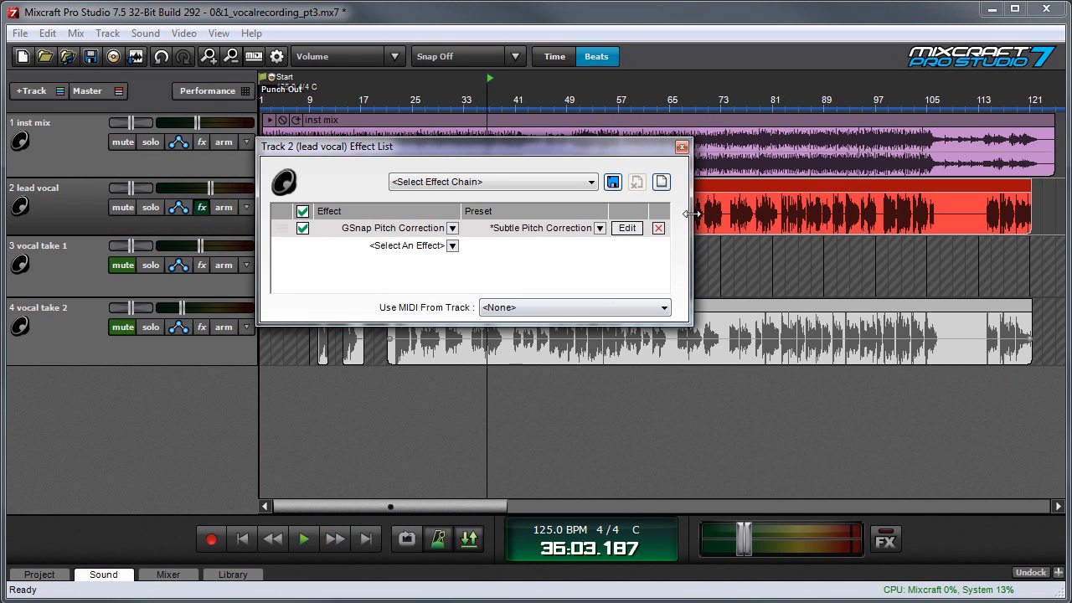
left_click(628, 228)
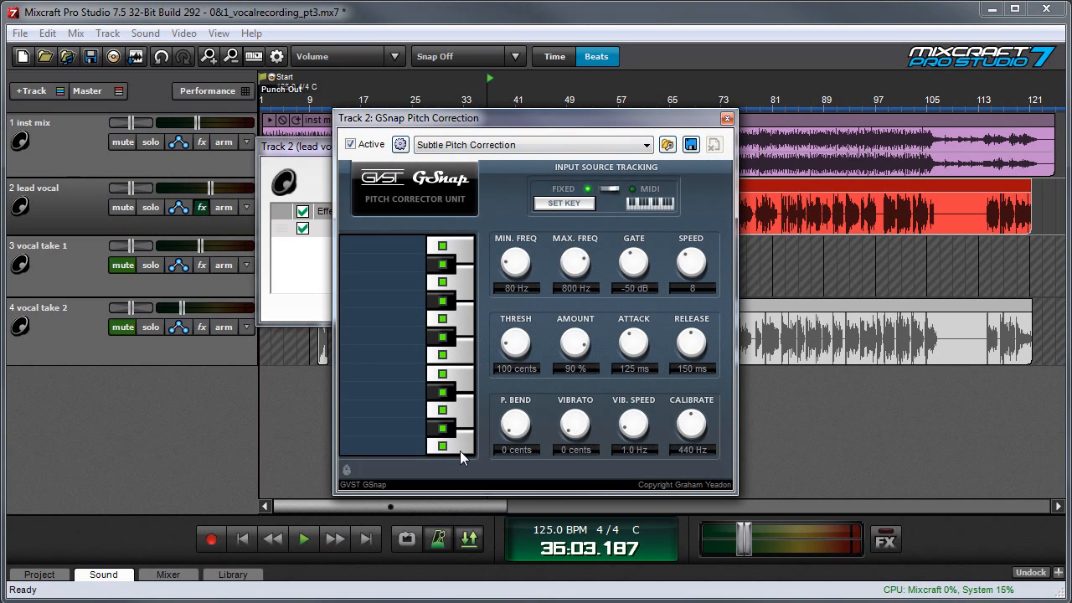
left_click(444, 392)
left_click(563, 203)
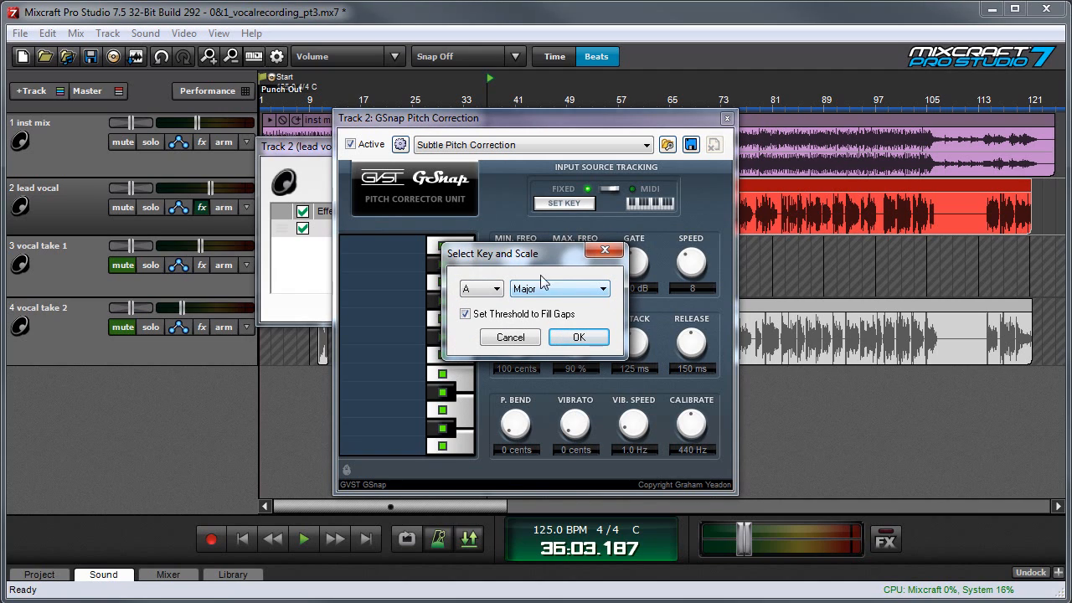
left_click(519, 339)
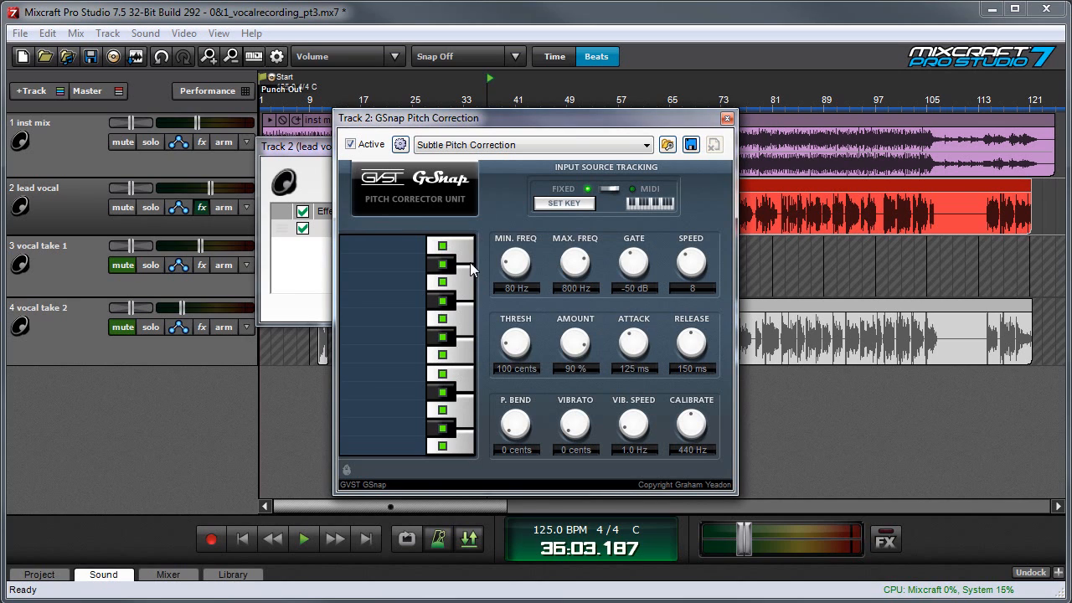
- Adjust GSnap's attack to 76 ms and amount to 97 % while the song plays, and stop playback
key("space")
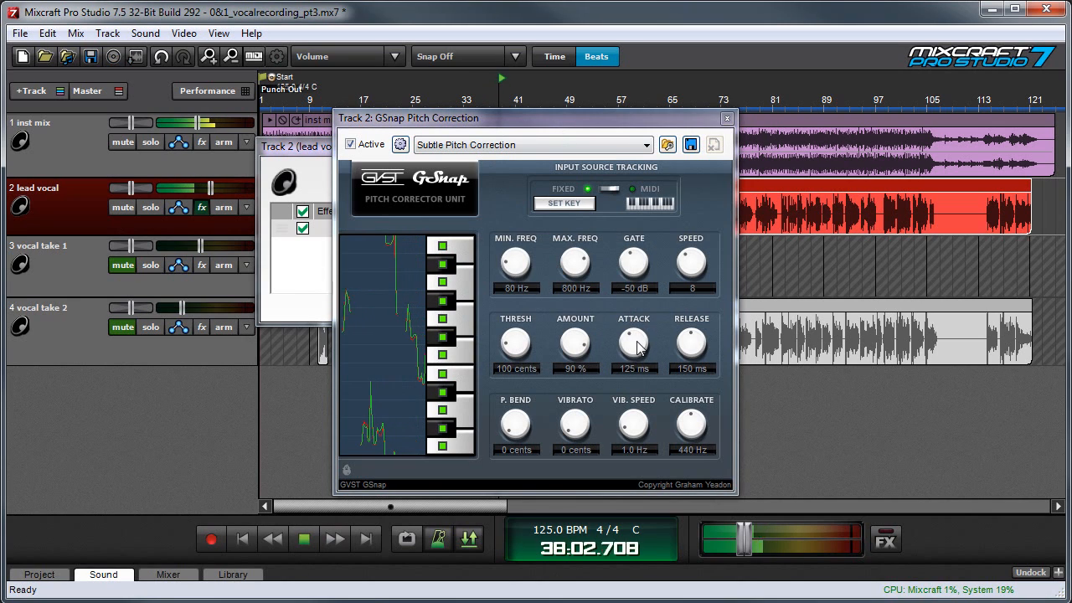
left_click_drag(637, 348, 633, 339)
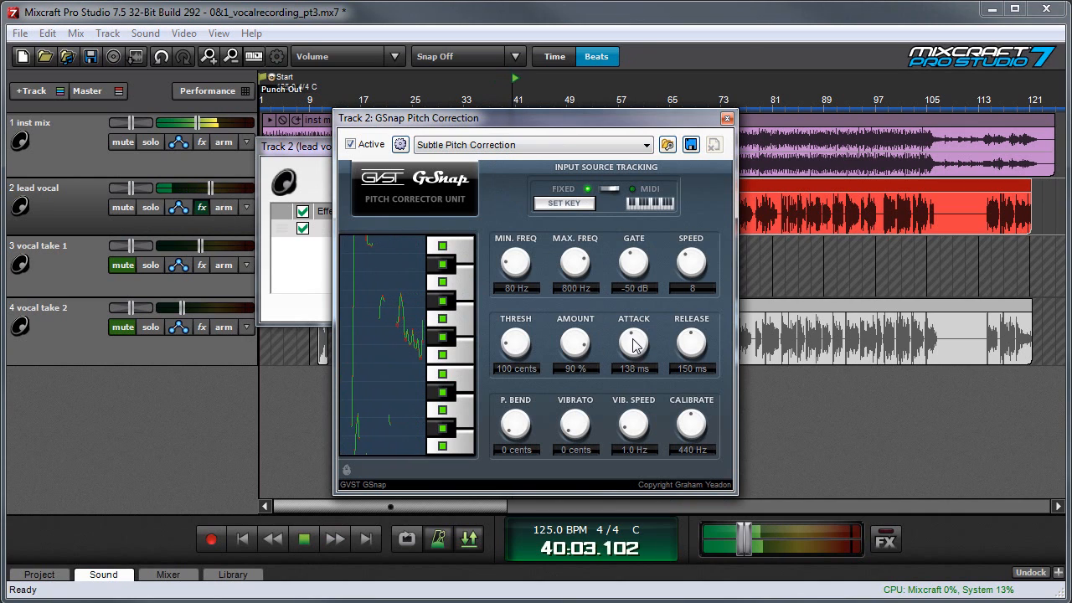
mouse_move(633, 346)
left_mouse_down()
mouse_move(646, 378)
mouse_move(639, 355)
left_mouse_up()
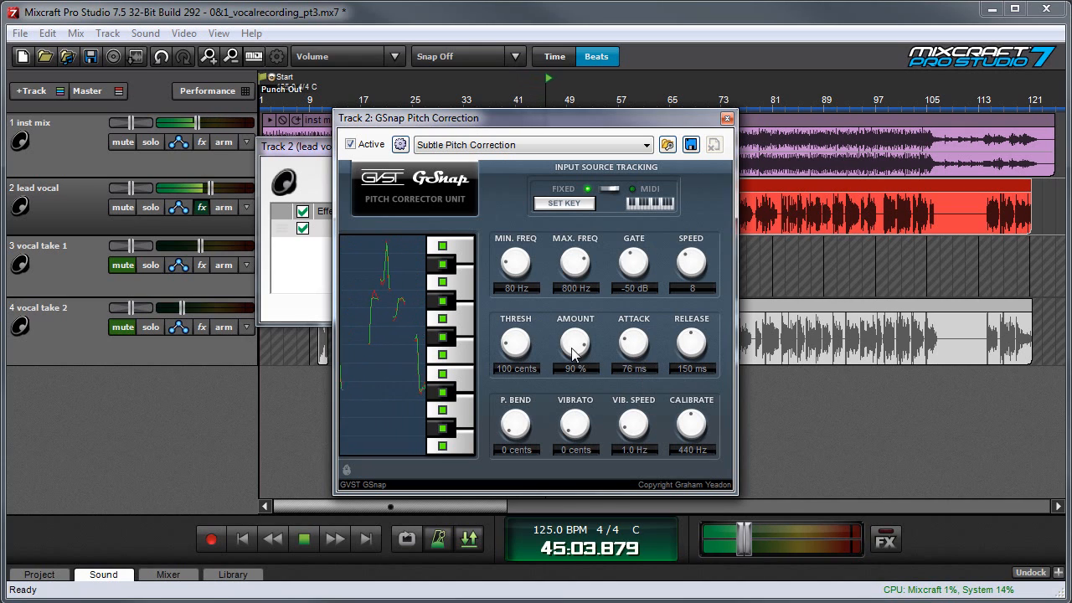
left_click_drag(572, 348, 568, 342)
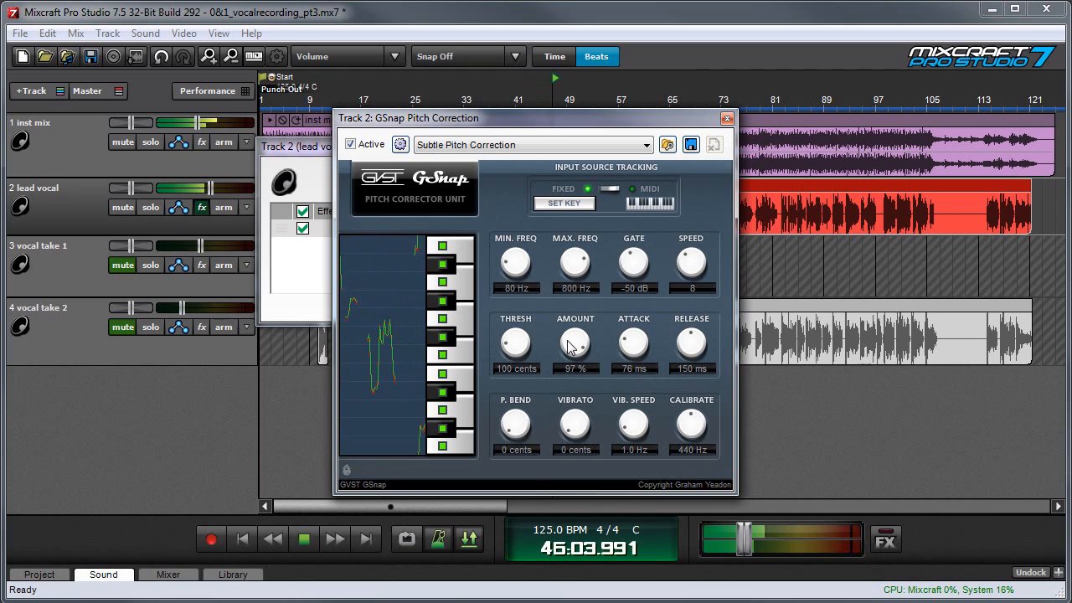
left_click(313, 541)
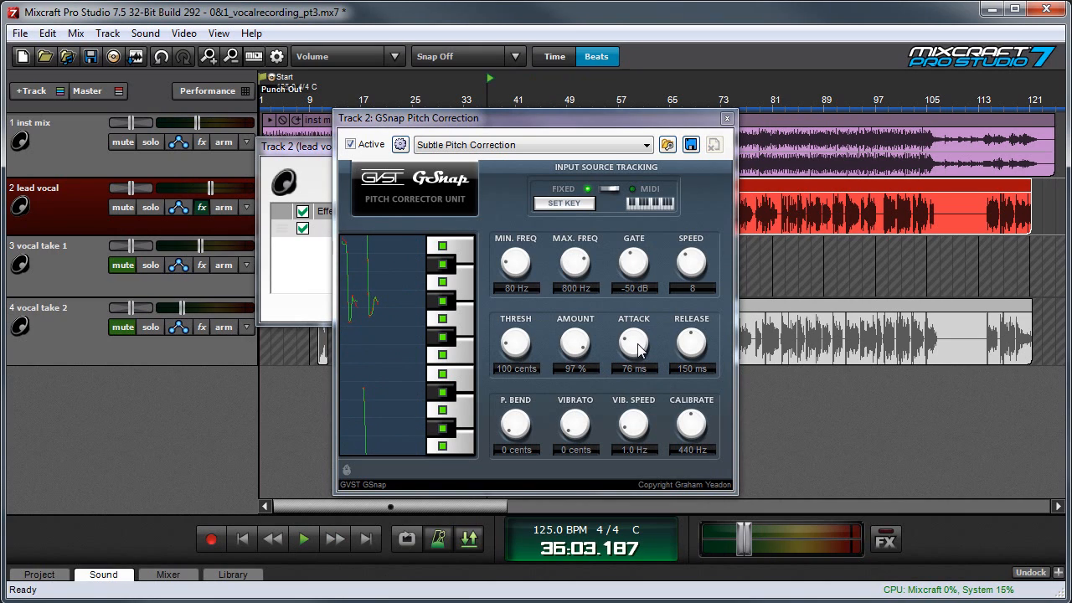
- Set GSnap's attack to 156 ms and close the effect settings and the lead vocal's effect list
mouse_move(638, 350)
left_mouse_down()
mouse_move(647, 328)
mouse_move(641, 352)
mouse_move(639, 331)
left_mouse_up()
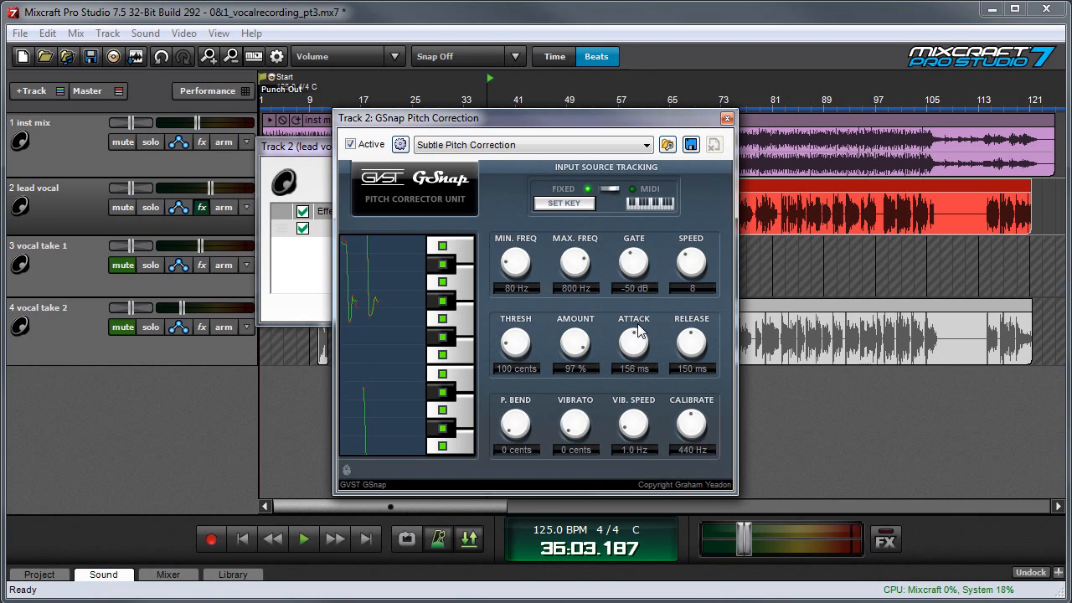
left_click(727, 123)
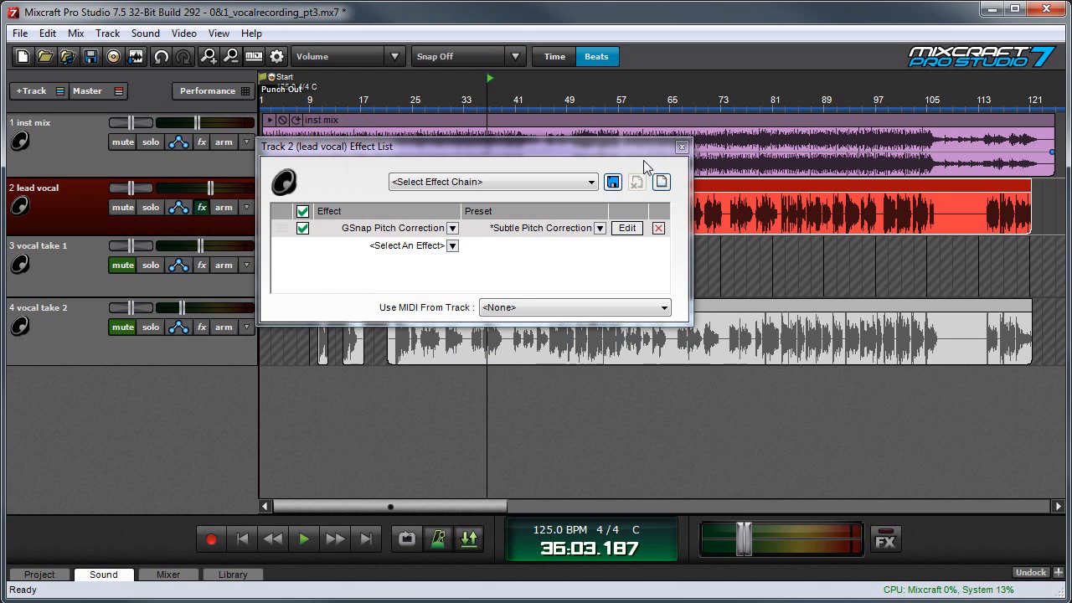
left_click(683, 143)
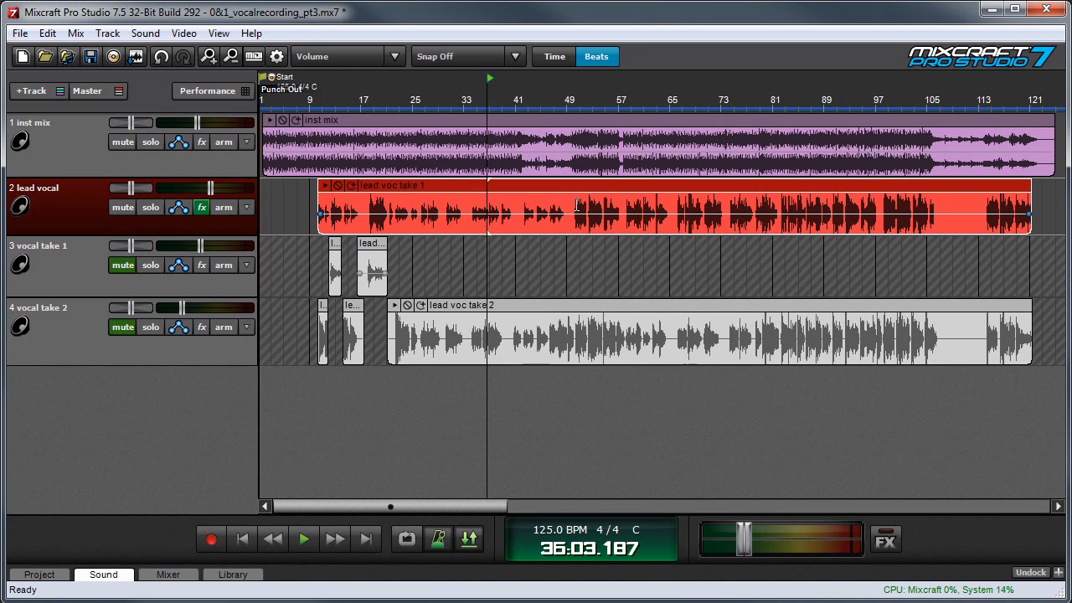